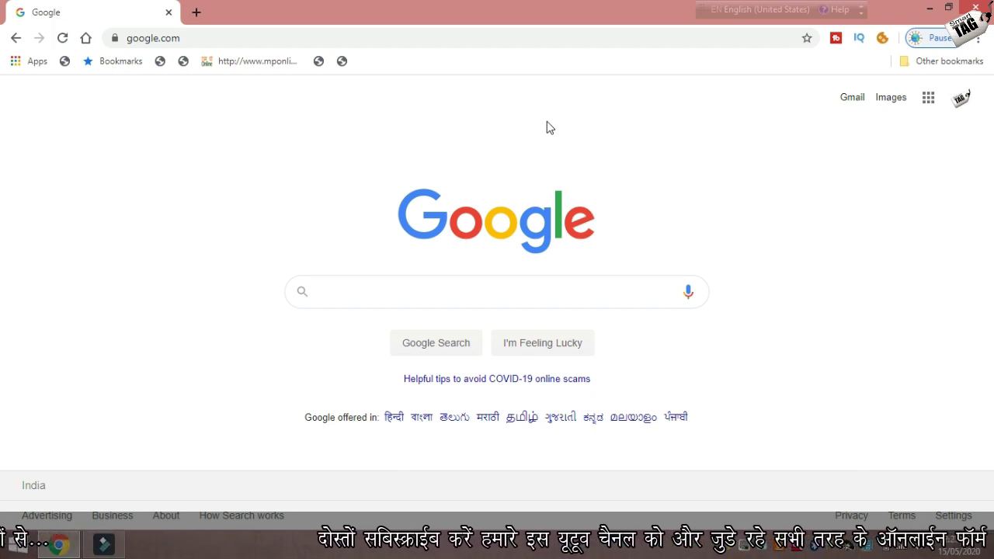
Search Google for 'mapit' and open the Covid-19 - MAP_IT result on mapit.gov.in.
click(440, 284)
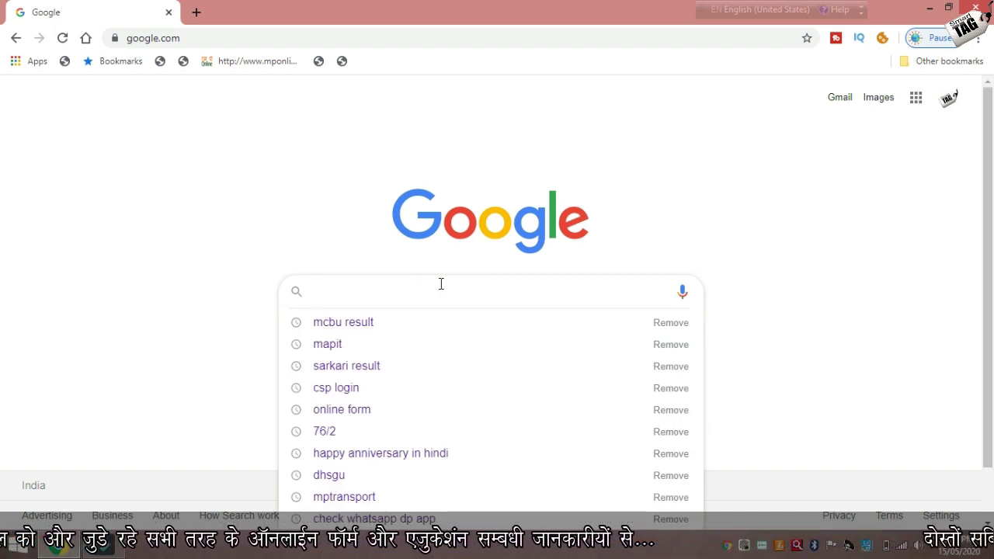
text(map)
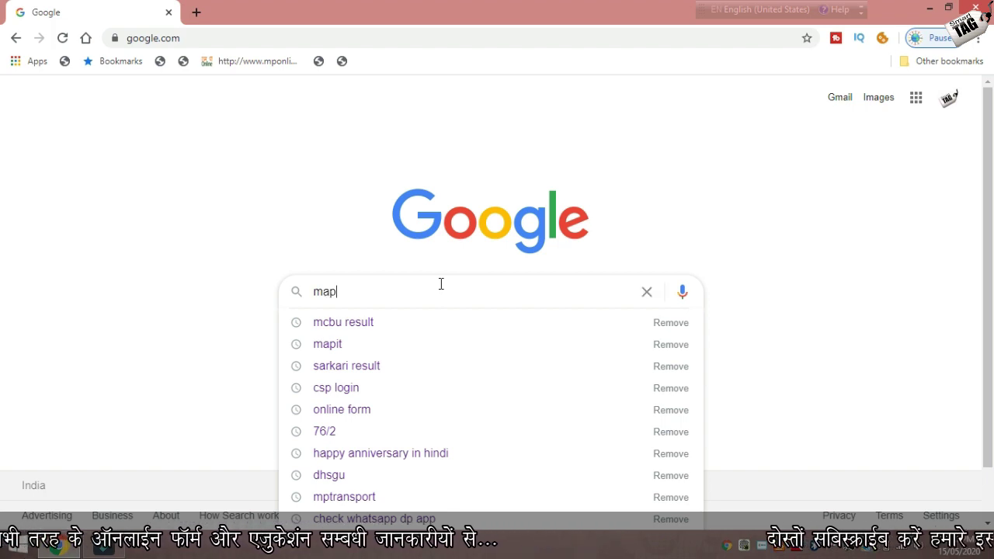
text(it)
key(Return)
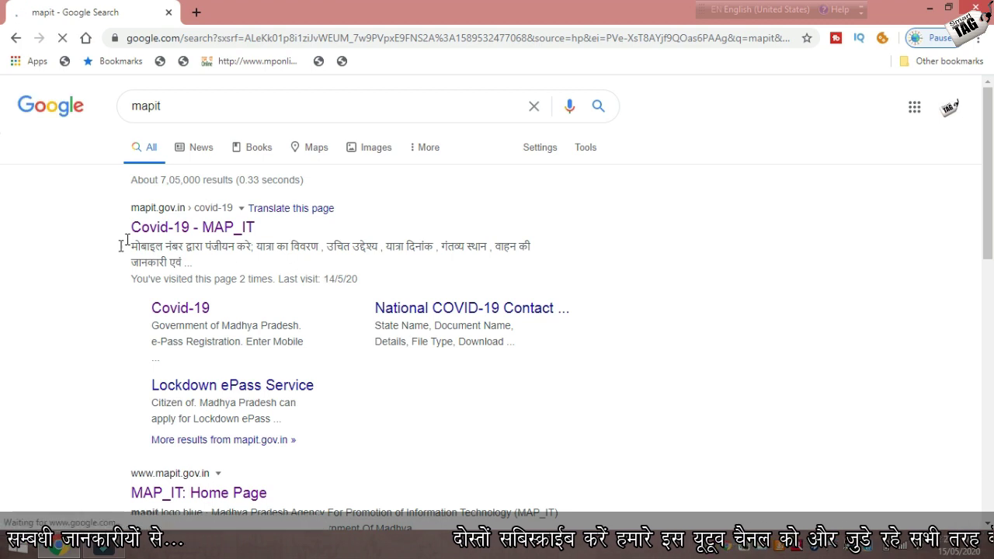
click(133, 228)
drag(166, 237, 311, 233)
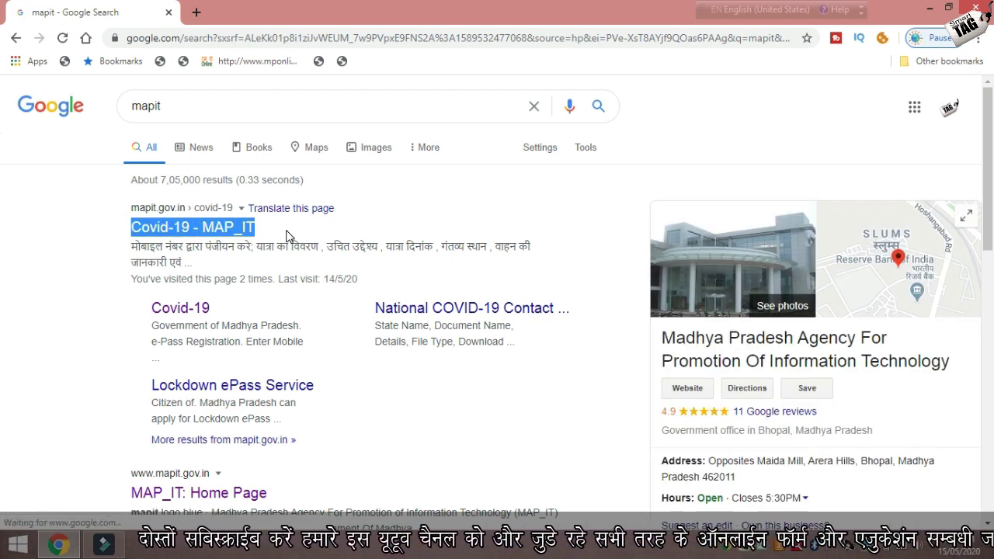
click(214, 236)
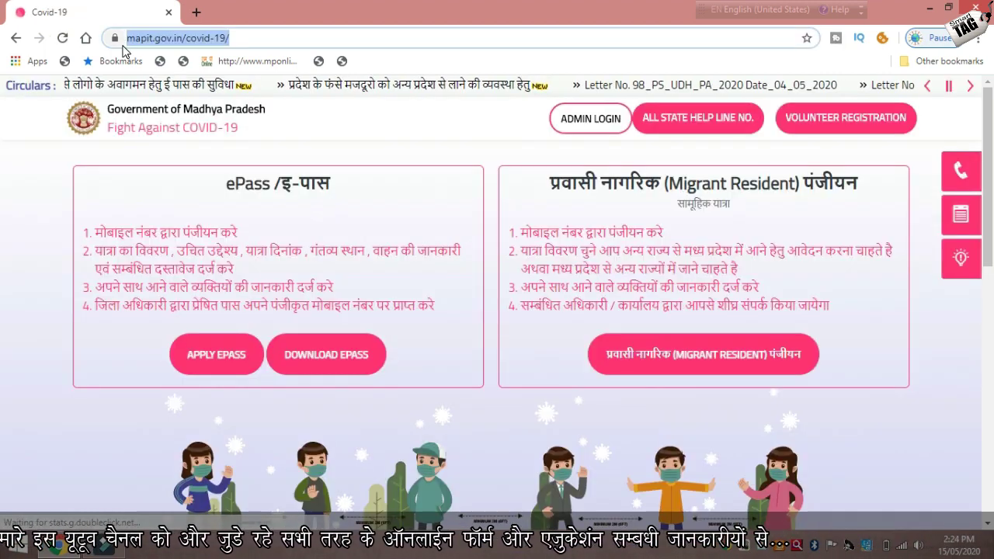
Go from the Covid-19 page to the e-Pass Registration login page (applyepass.aspx).
click(126, 39)
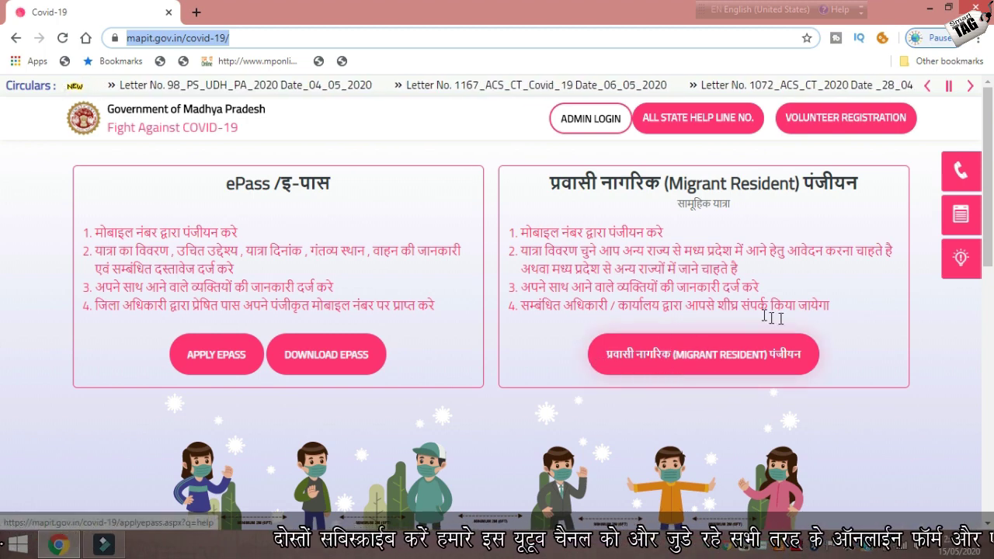
click(692, 355)
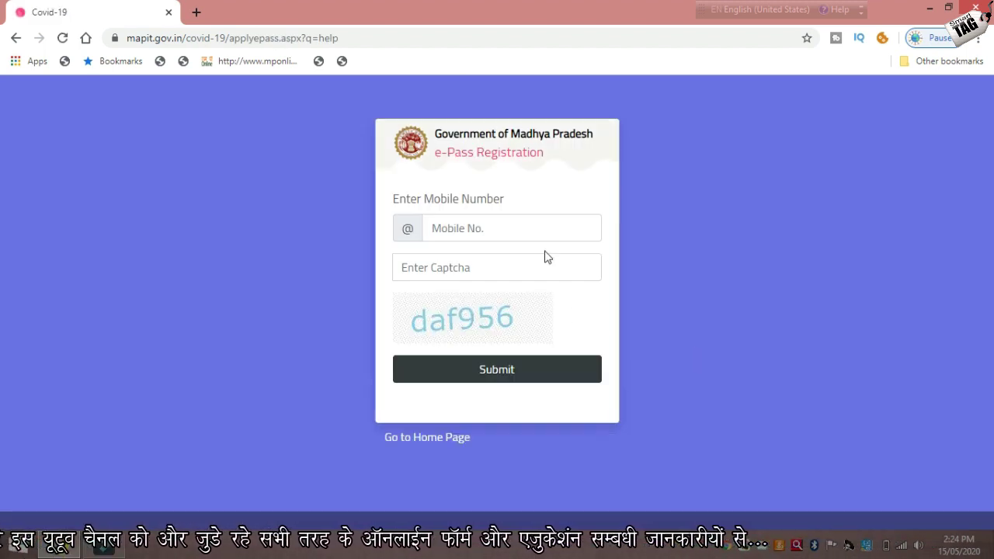
Enter the applicant's mobile number and the received OTP, then submit to reach the form.
click(558, 231)
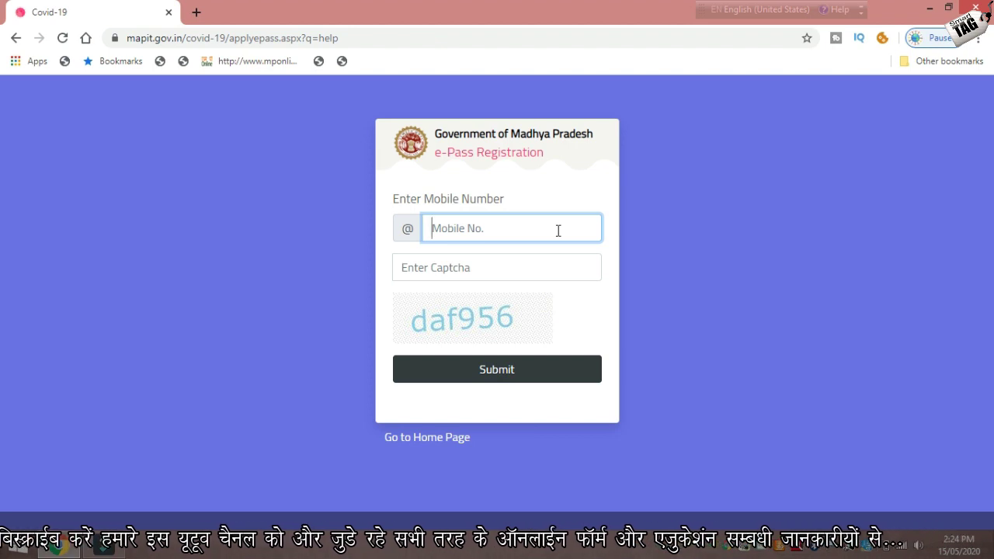
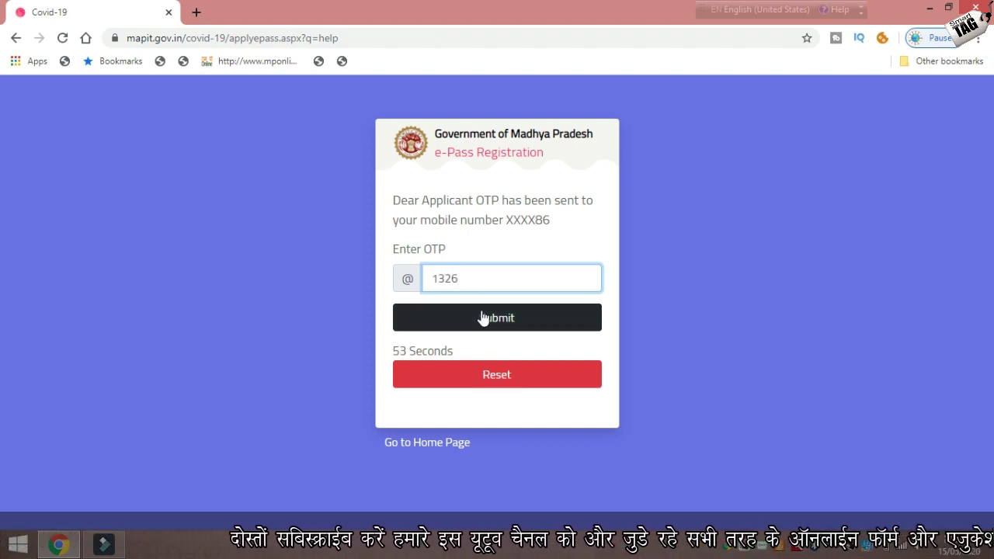
click(486, 325)
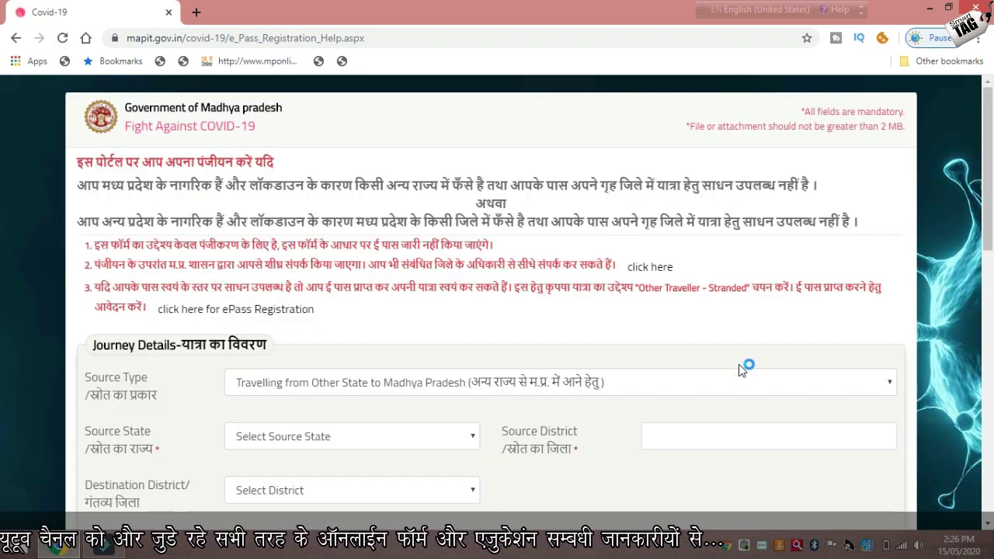
Choose 'Travelling from Madhya Pradesh to Other State' as the Source Type.
drag(988, 190, 989, 252)
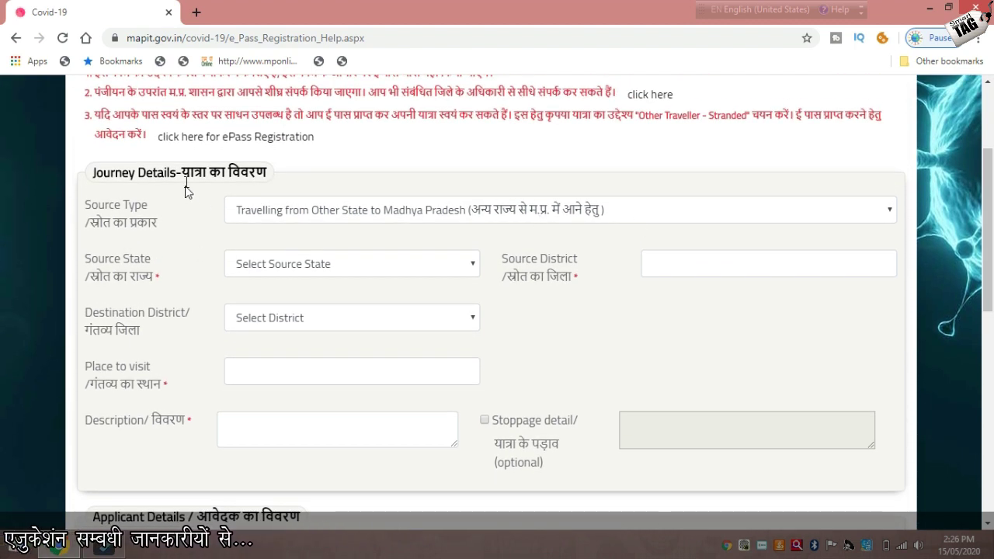
click(282, 215)
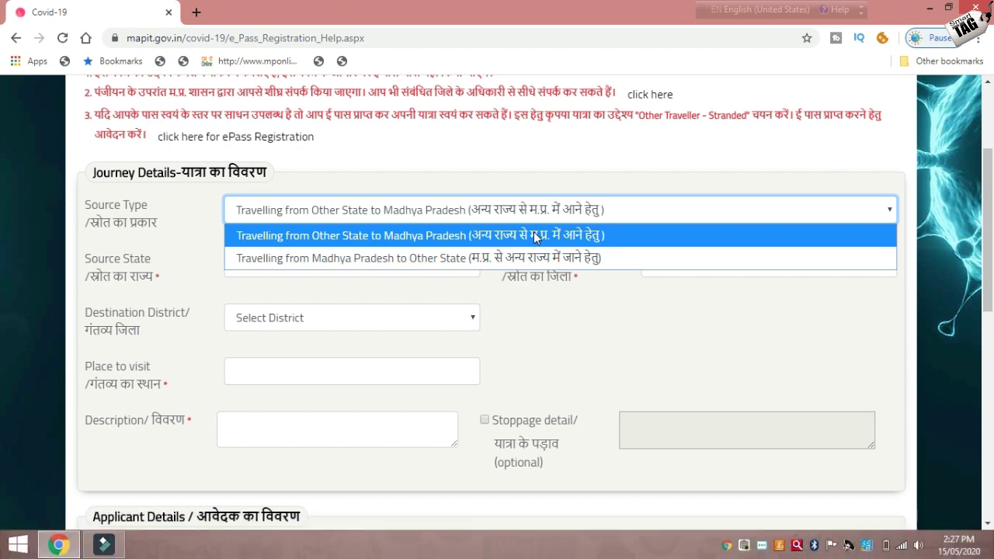
click(605, 241)
click(586, 208)
click(575, 258)
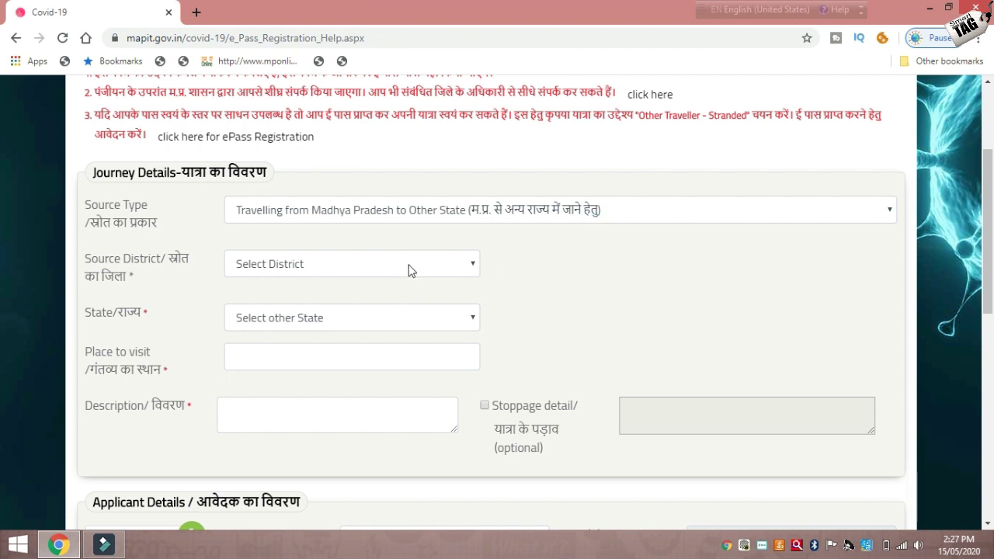
Set the Source District to Balaghat.
click(330, 264)
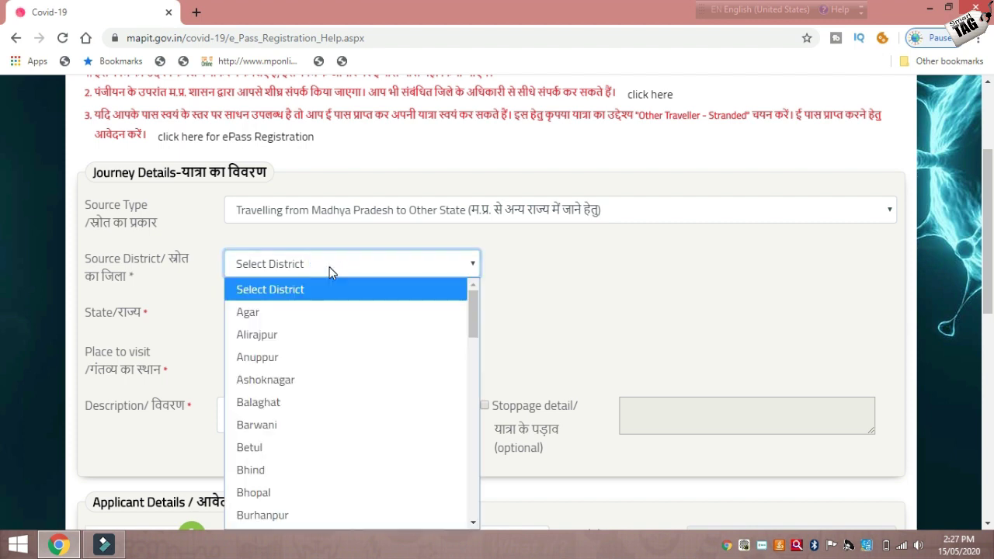
click(520, 314)
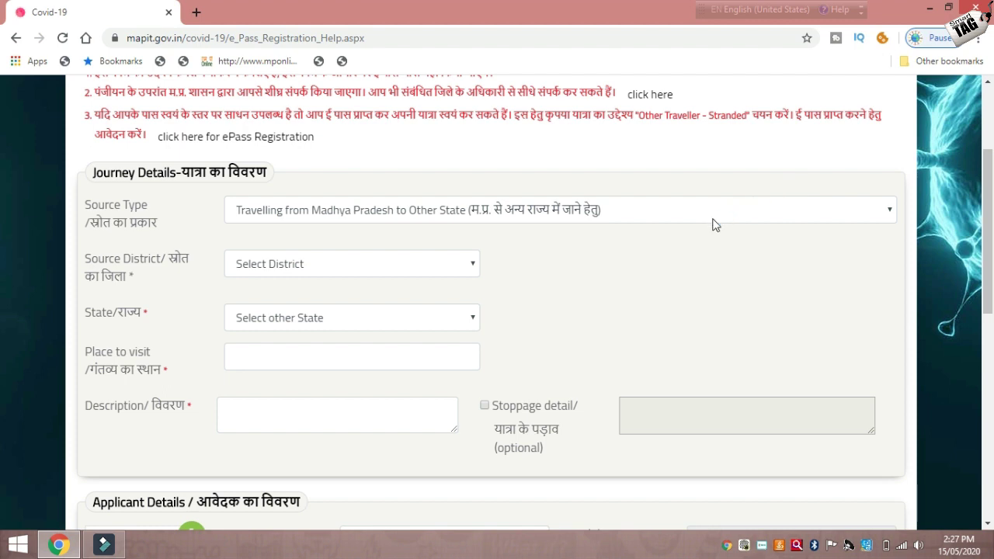
click(378, 266)
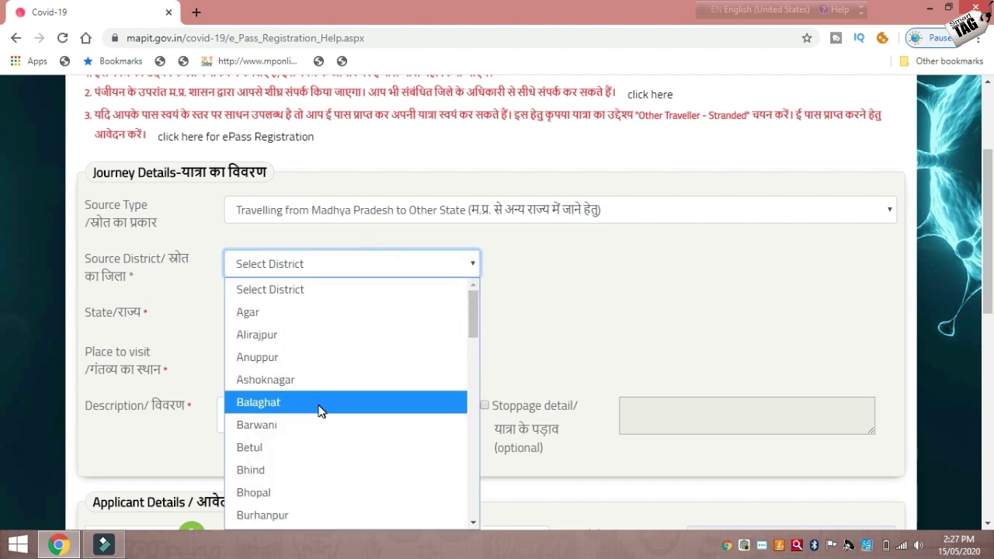
click(320, 410)
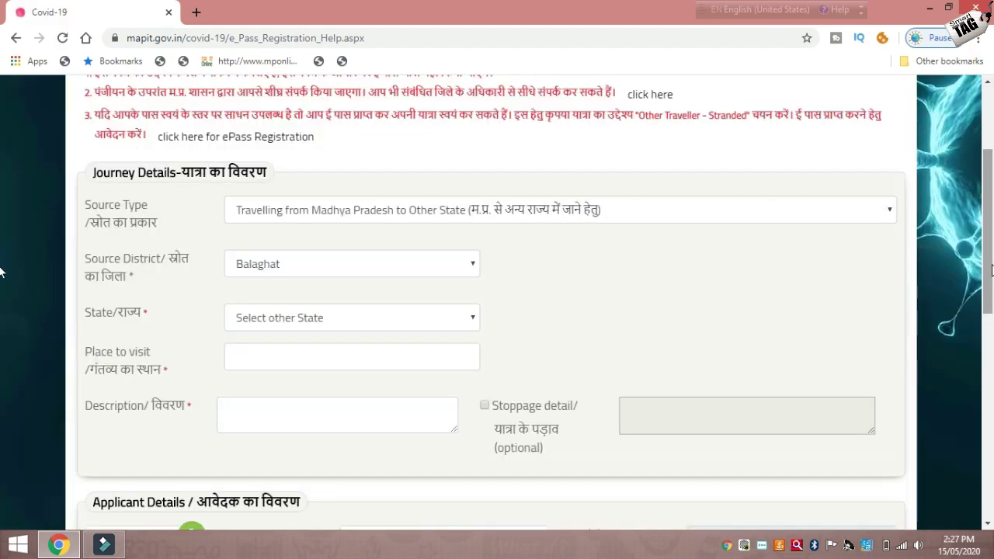
Choose Delhi as the destination state, then move through the District and Place to visit fields.
click(388, 317)
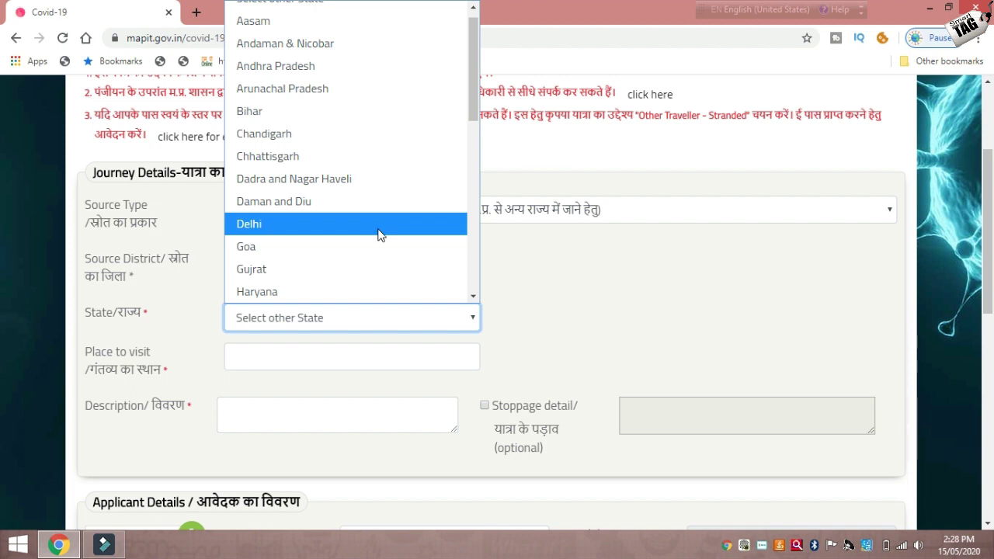
click(376, 232)
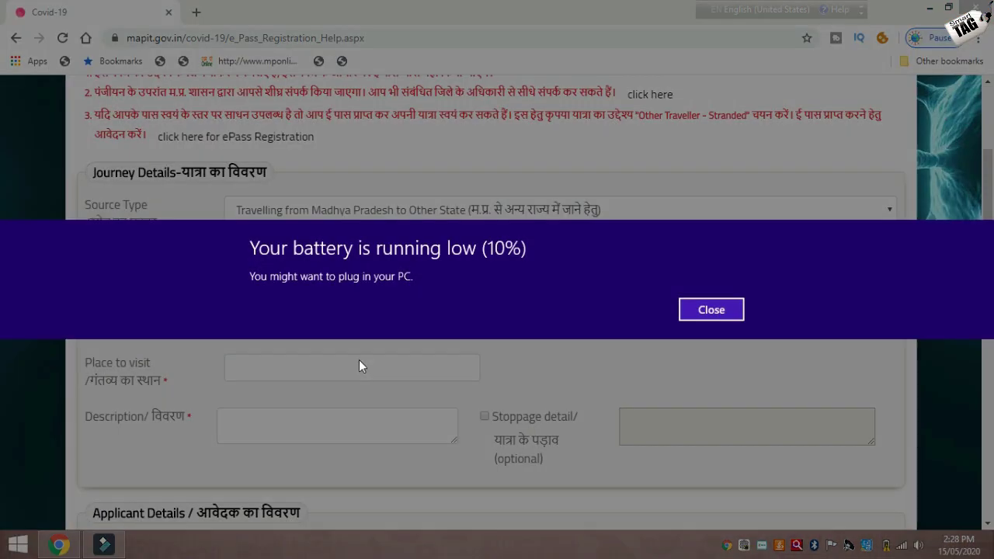
click(720, 315)
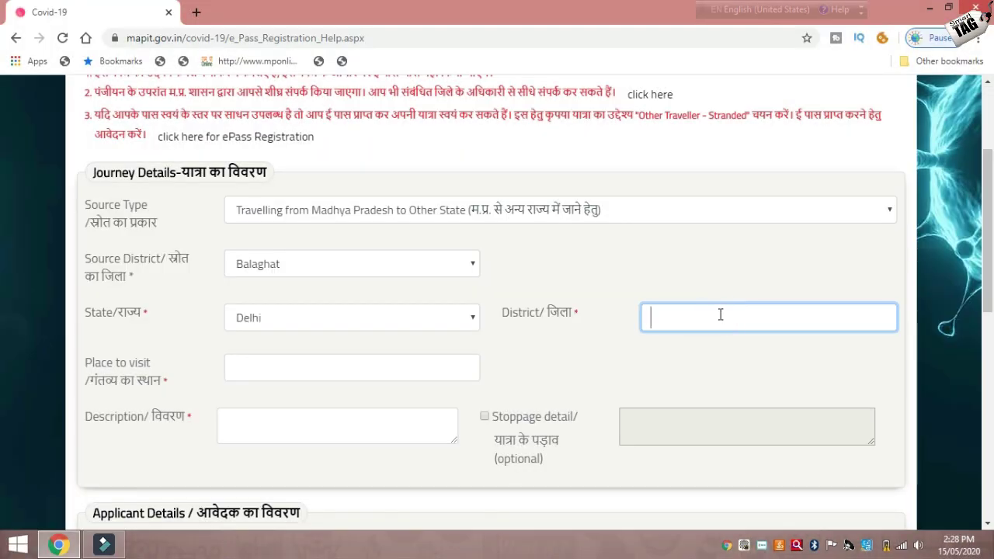
click(256, 374)
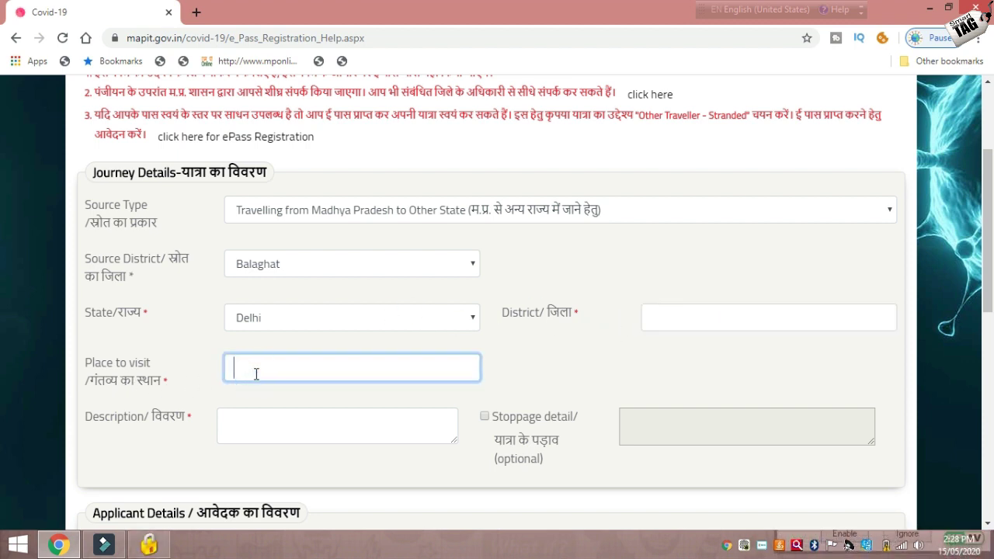
click(314, 428)
scroll(195, 284, down, 5)
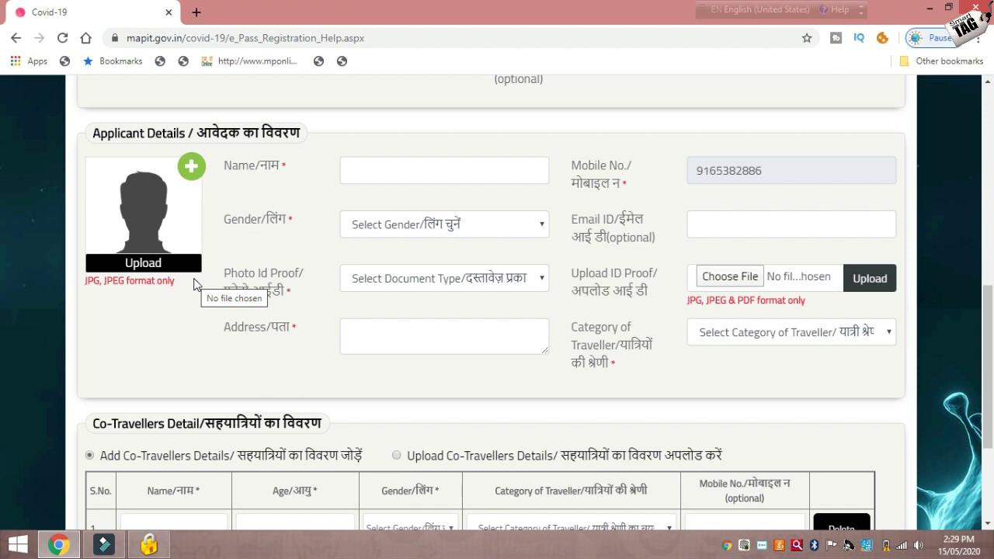
click(188, 169)
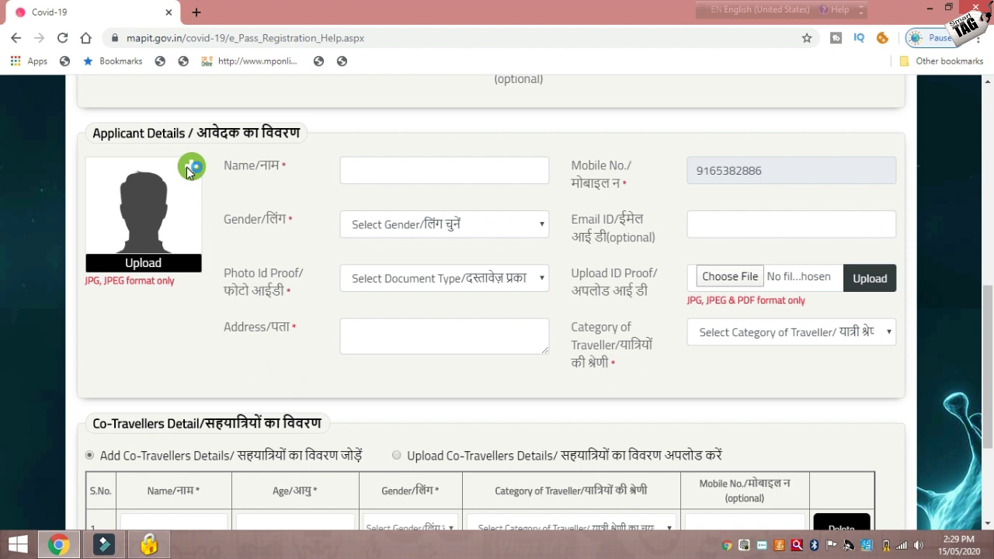
click(174, 265)
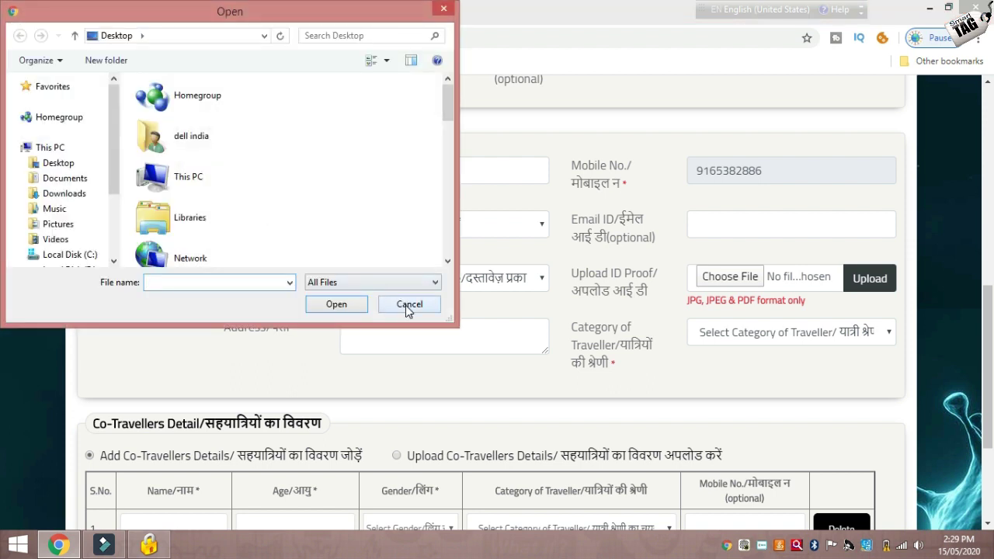
click(408, 304)
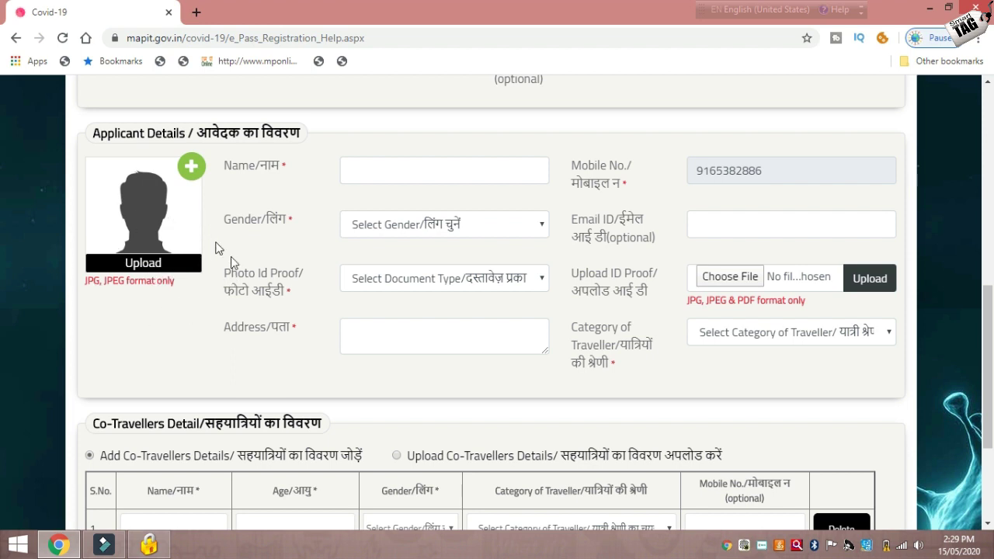
click(722, 276)
click(496, 278)
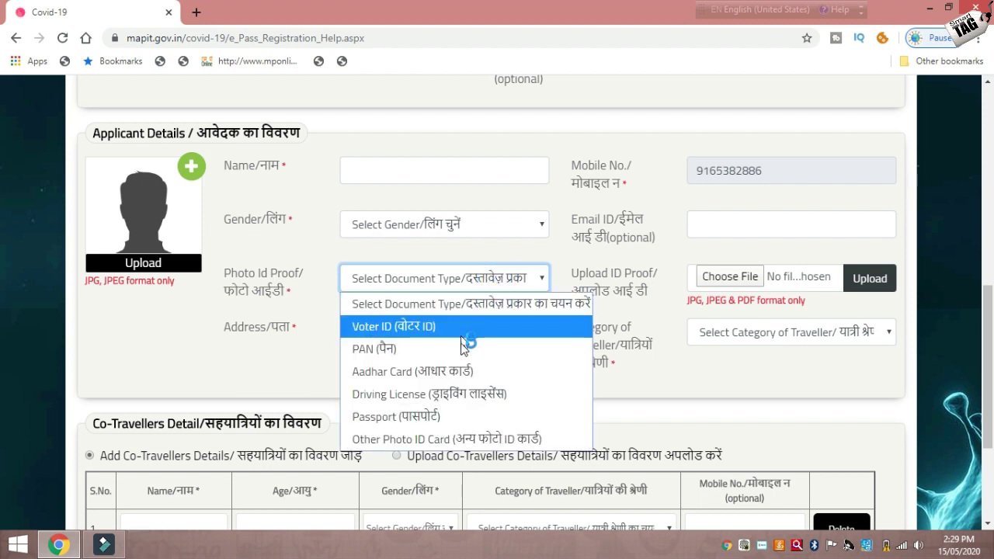
click(663, 382)
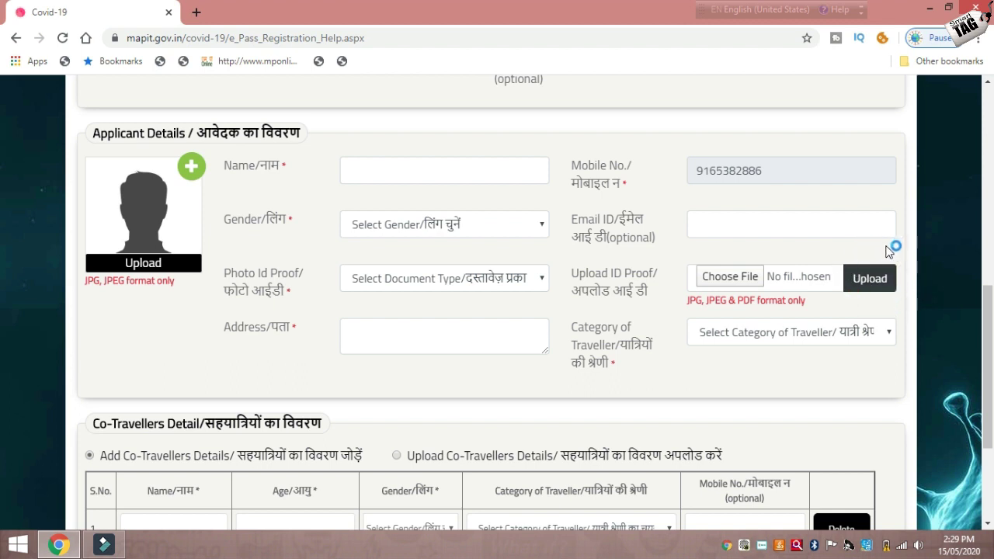
click(794, 281)
click(742, 333)
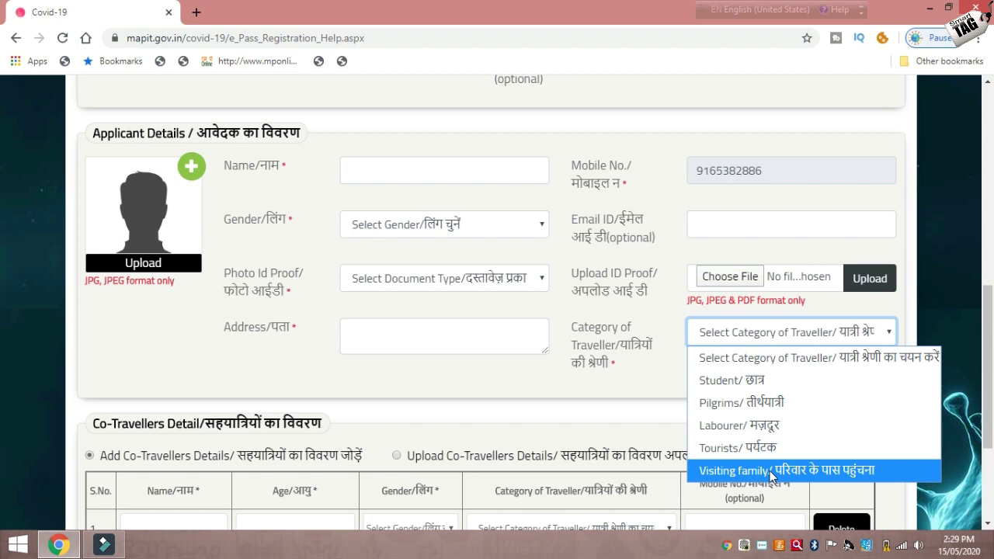
scroll(771, 476, down, 3)
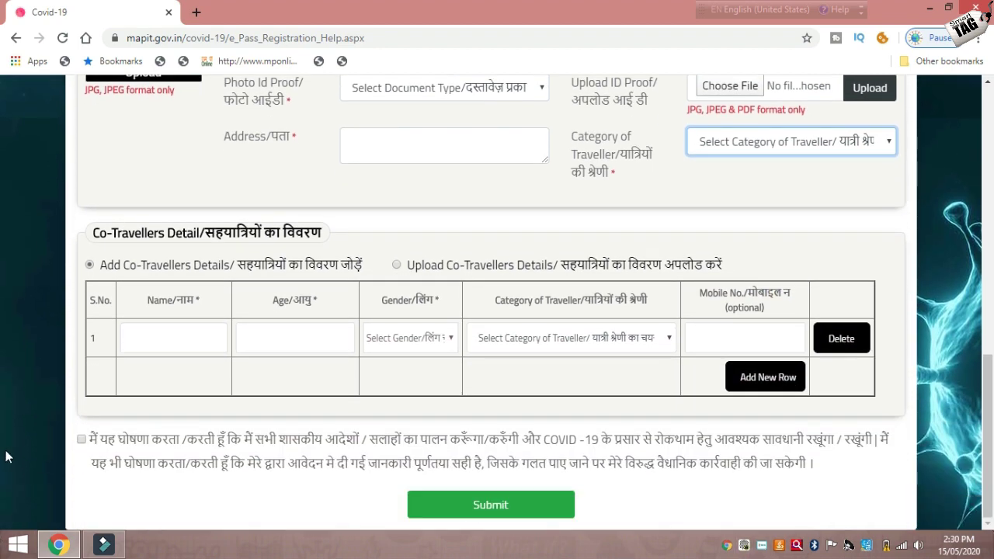
Tick the declaration checkbox below the co-traveller Name field, then go back a page.
click(168, 332)
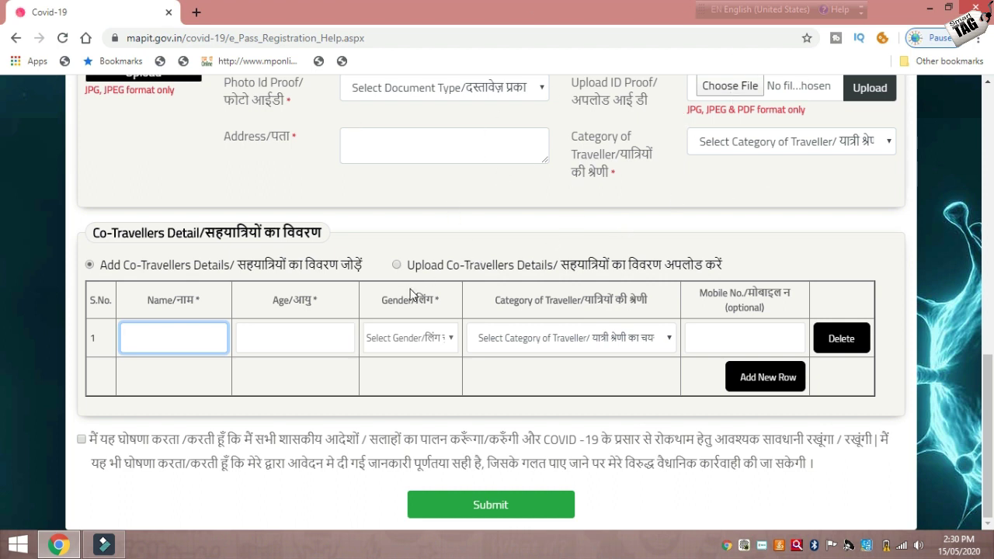
click(81, 441)
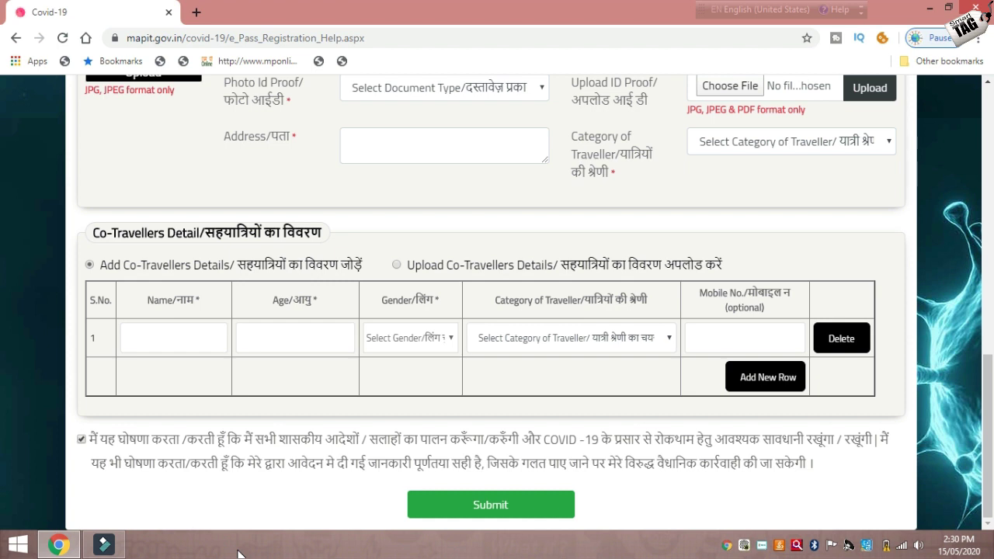
click(16, 38)
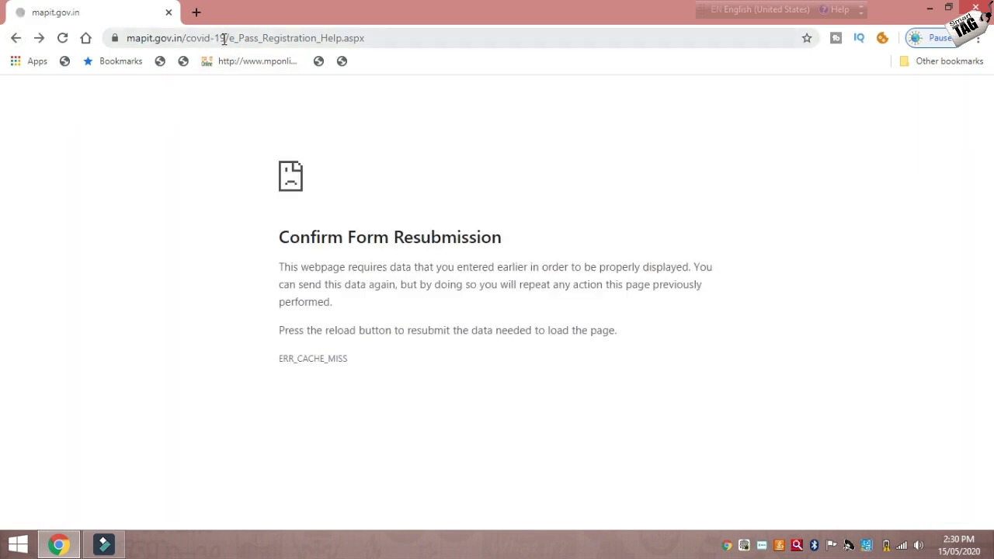
Load mapit.gov.in/covid-19/ by trimming the registration path, and close the Latest Updates notice.
drag(223, 38, 478, 71)
key(BackSpace)
key(Return)
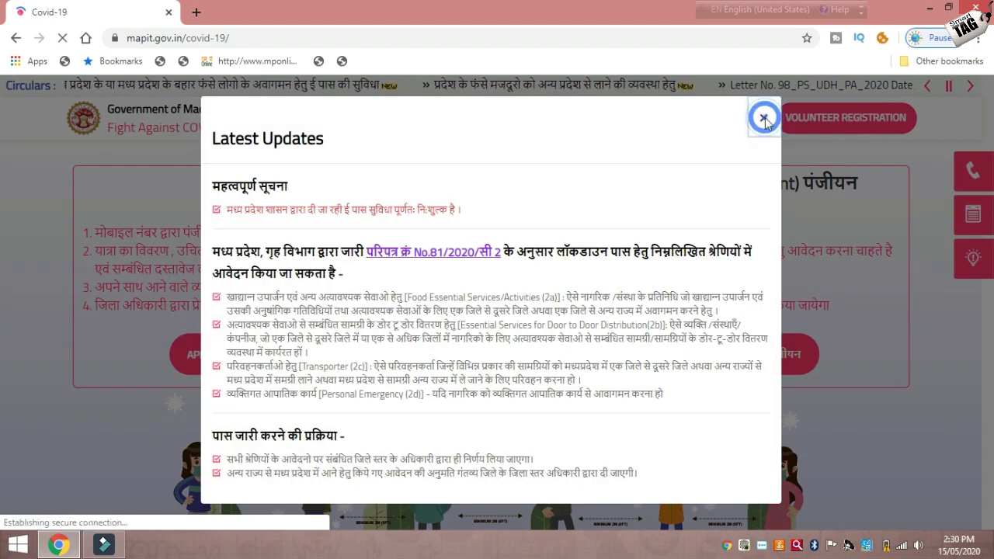
click(764, 121)
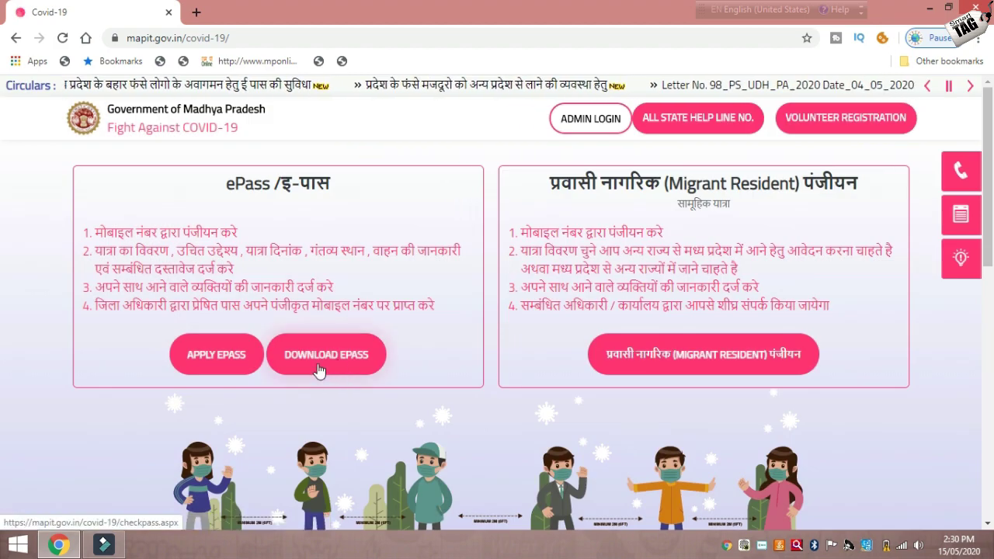